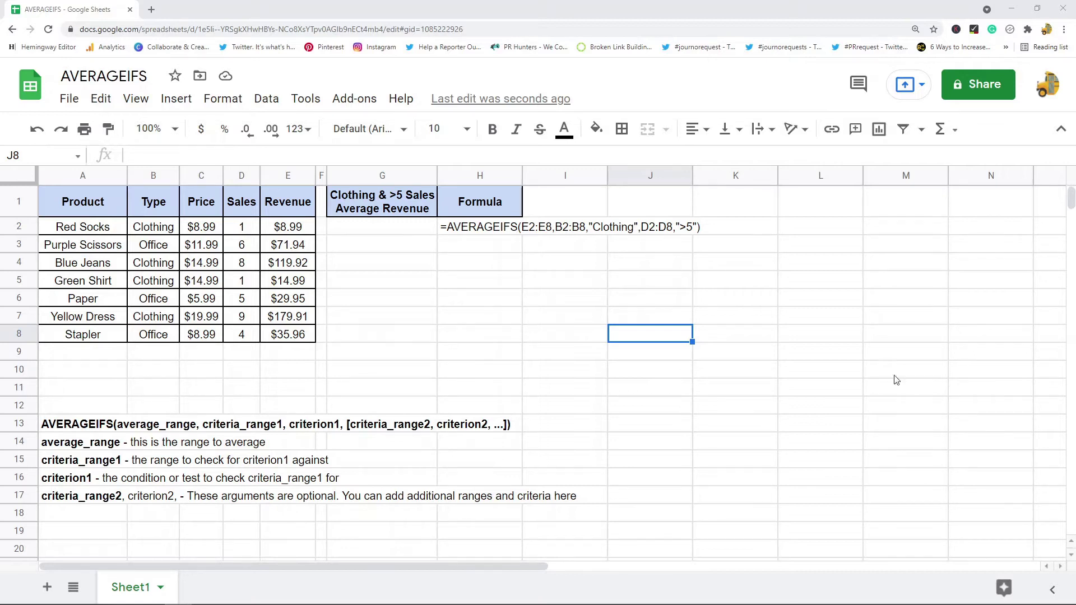
- Review the AVERAGEIFS help for the syntax, average_range, criteria_range and criterion arguments
{"action": "left_click", "coordinate": [98, 428]}
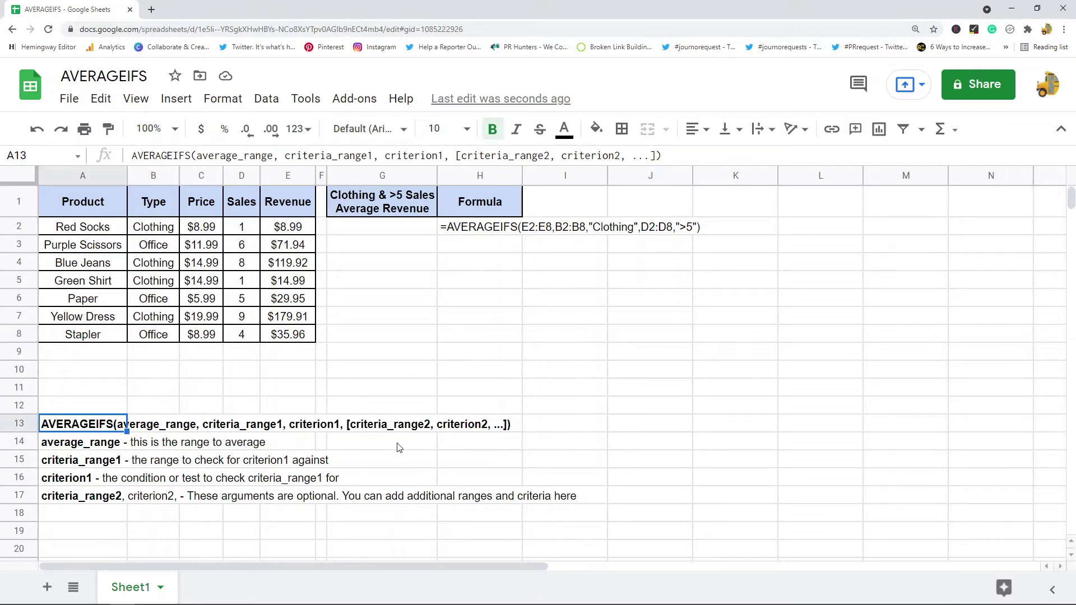
{"action": "left_click", "coordinate": [101, 448]}
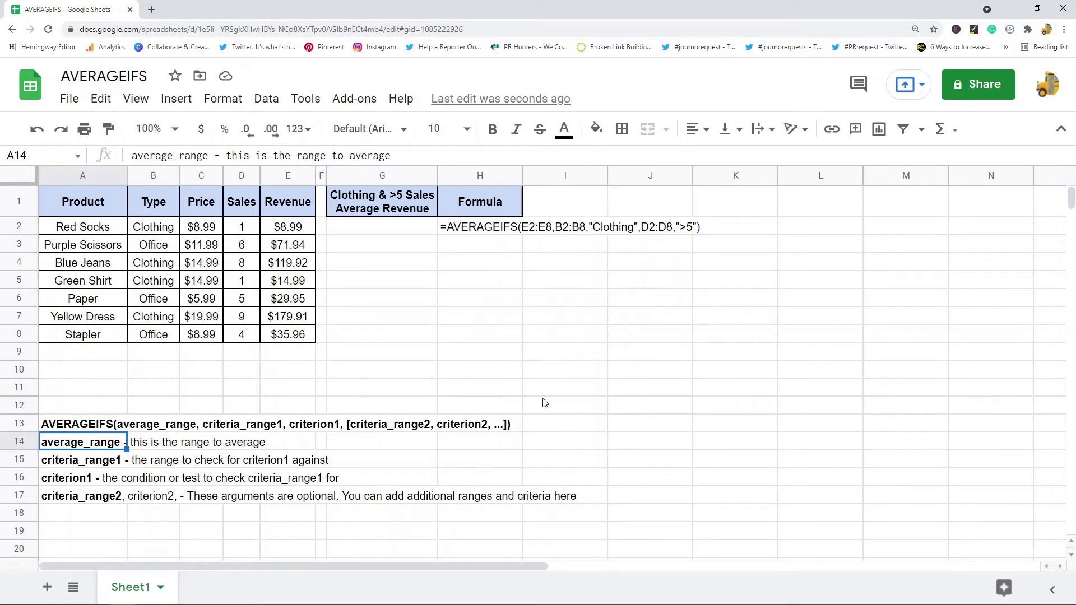
{"action": "left_click", "coordinate": [86, 465]}
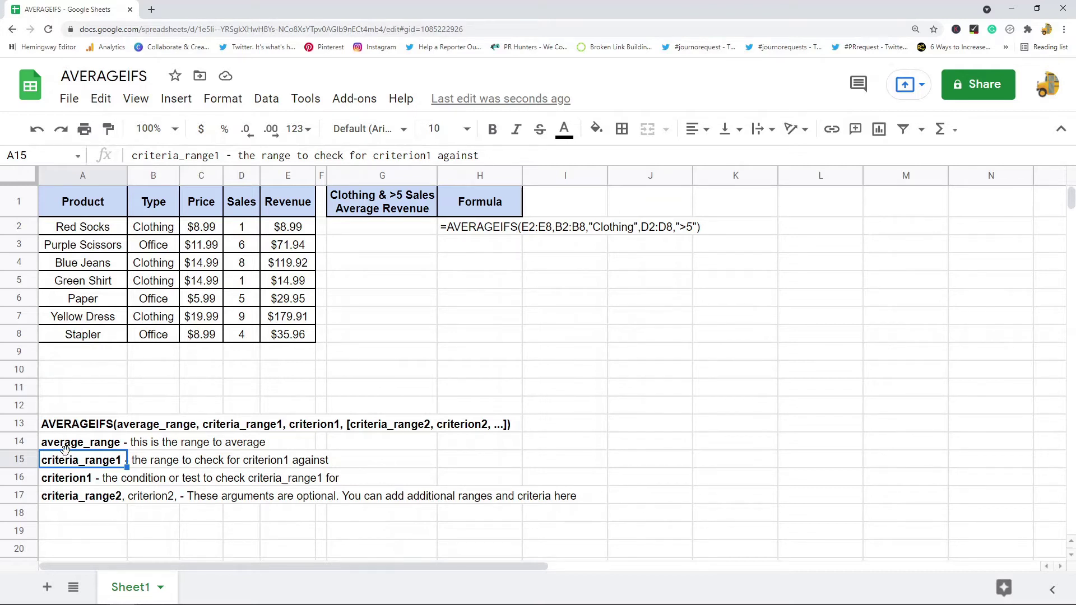
{"action": "key", "text": "Down"}
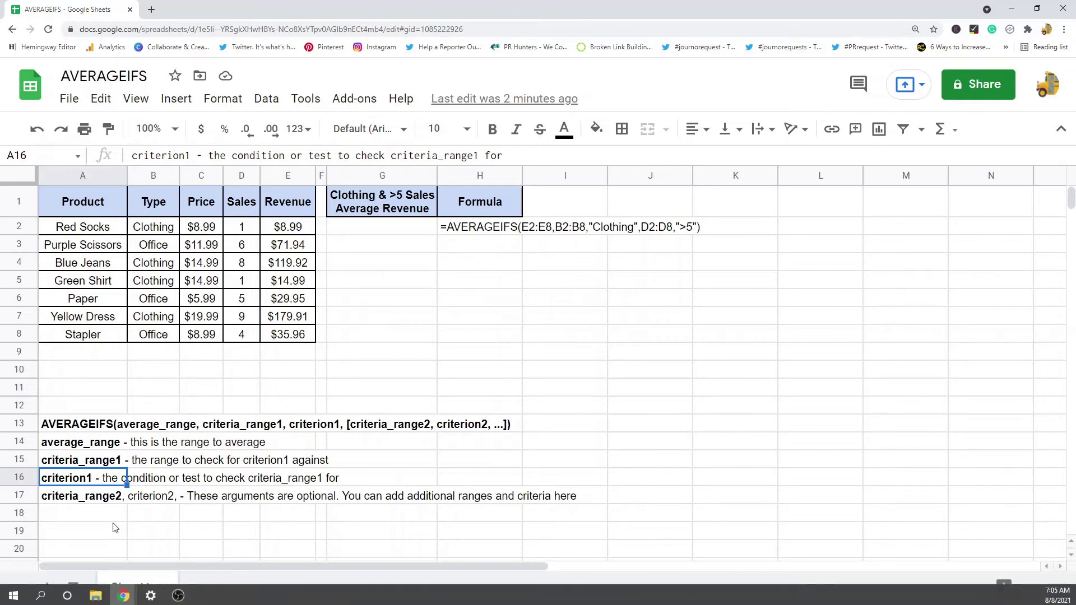
{"action": "left_click", "coordinate": [97, 499]}
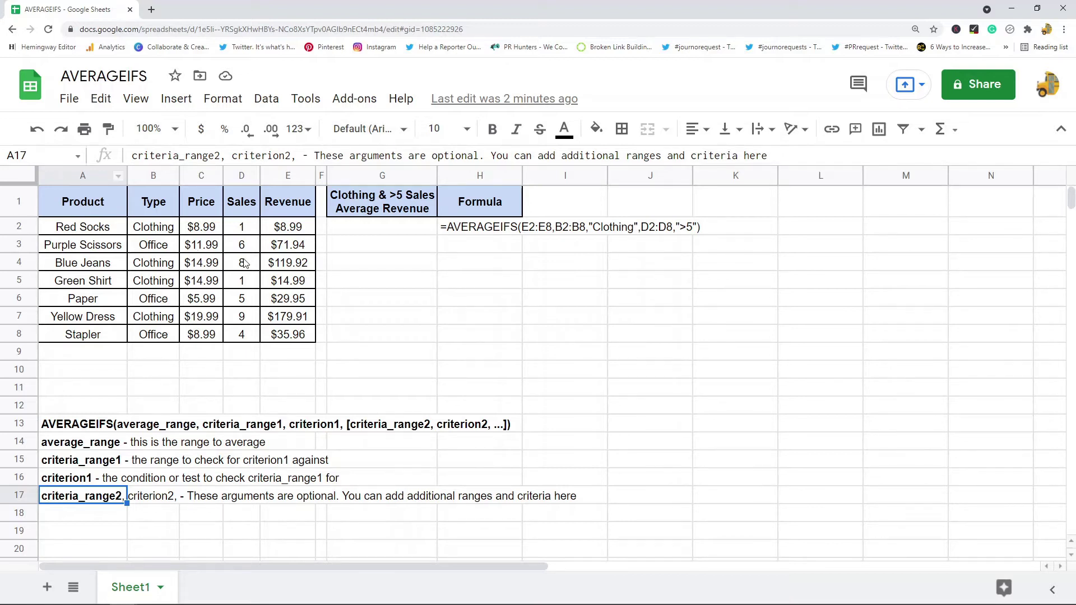
- Highlight the product, Type, Price, Sales and Revenue columns to inspect the data
{"action": "left_click_drag", "start_coordinate": [107, 231], "coordinate": [112, 336]}
{"action": "left_click_drag", "start_coordinate": [162, 233], "coordinate": [155, 335]}
{"action": "left_click_drag", "start_coordinate": [195, 223], "coordinate": [208, 335]}
{"action": "left_click_drag", "start_coordinate": [242, 227], "coordinate": [250, 340]}
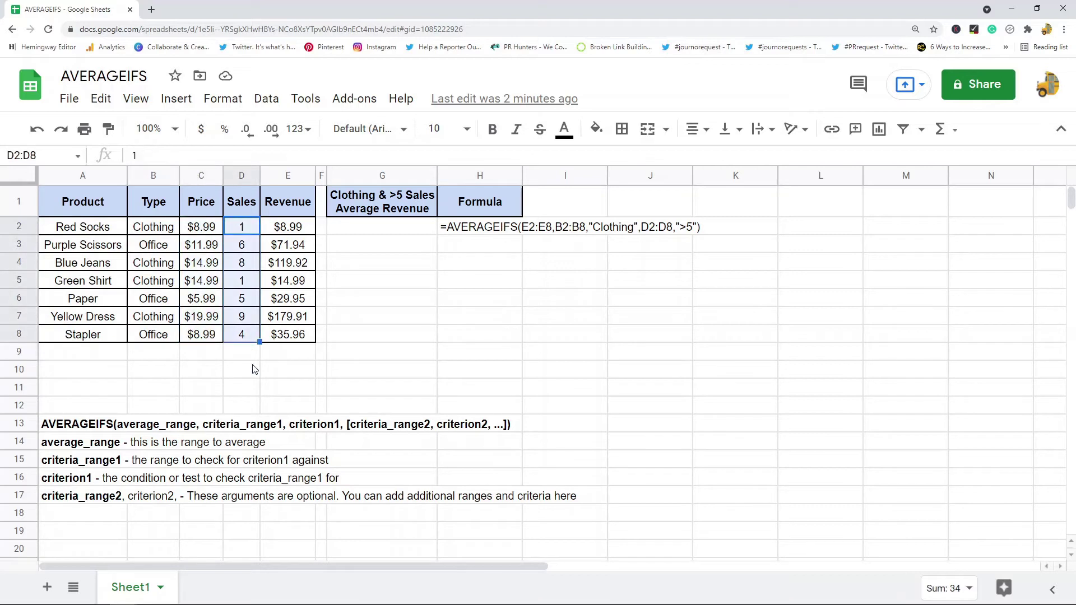
{"action": "left_click", "coordinate": [290, 232]}
{"action": "left_click_drag", "start_coordinate": [292, 246], "coordinate": [291, 337]}
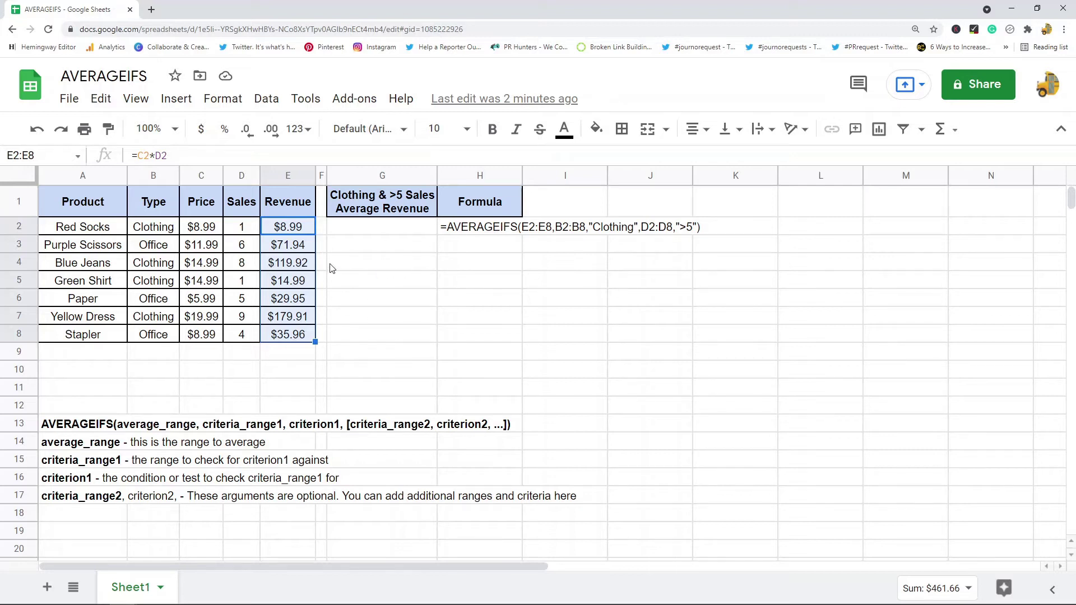
{"action": "left_click", "coordinate": [372, 252]}
{"action": "left_click_drag", "start_coordinate": [301, 231], "coordinate": [294, 344]}
{"action": "left_click_drag", "start_coordinate": [168, 230], "coordinate": [181, 324]}
{"action": "left_click_drag", "start_coordinate": [250, 231], "coordinate": [245, 343]}
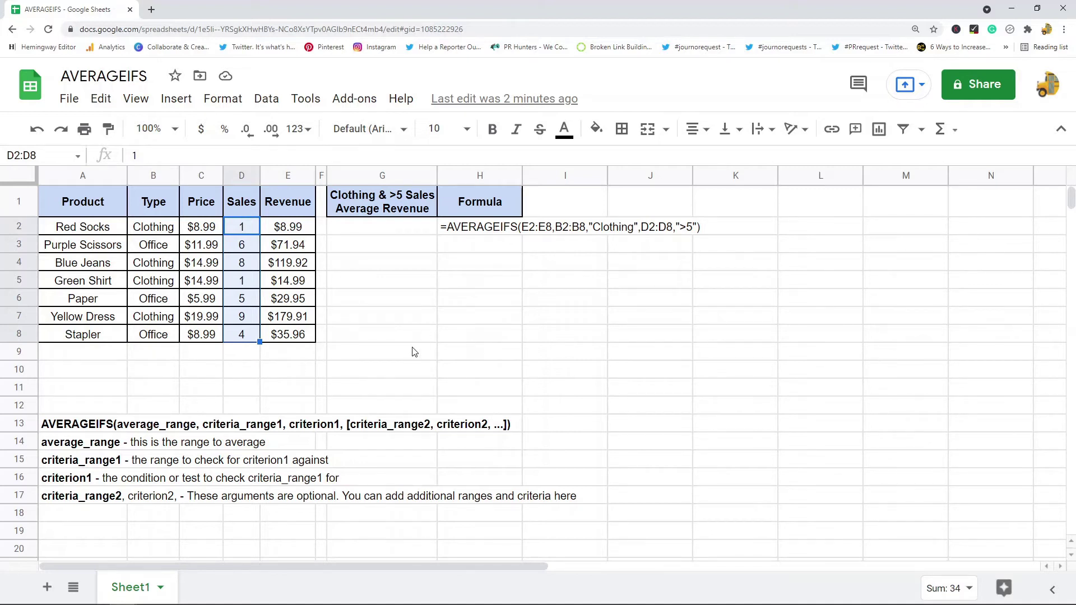
- In G2 begin =AVERAGEIFS(E2:E8,B2:B8 with revenue as the average range
{"action": "left_click", "coordinate": [385, 232]}
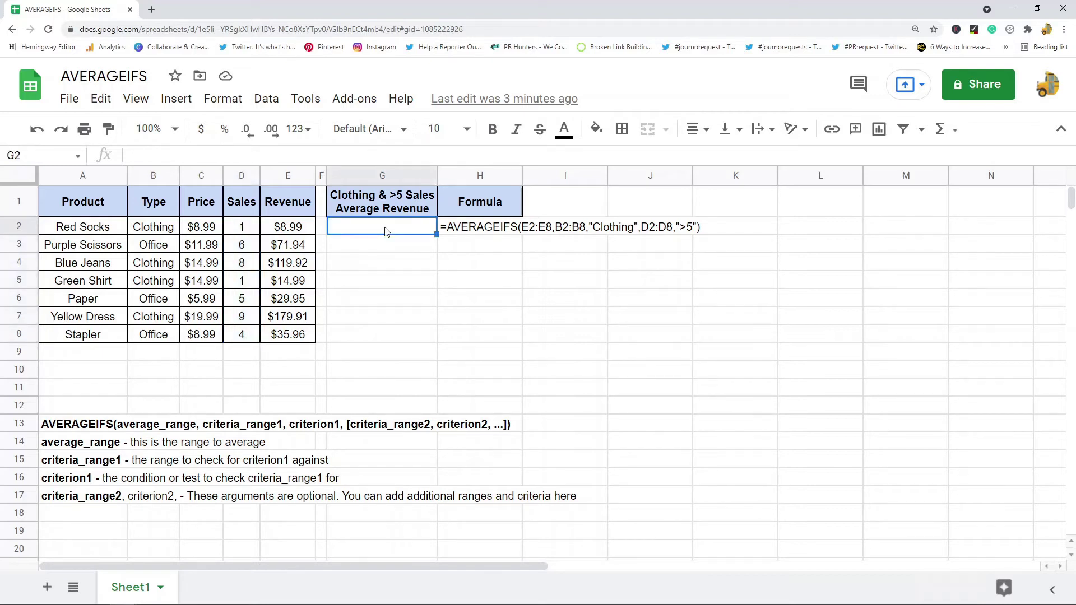
{"action": "type", "text": "=averageifs("}
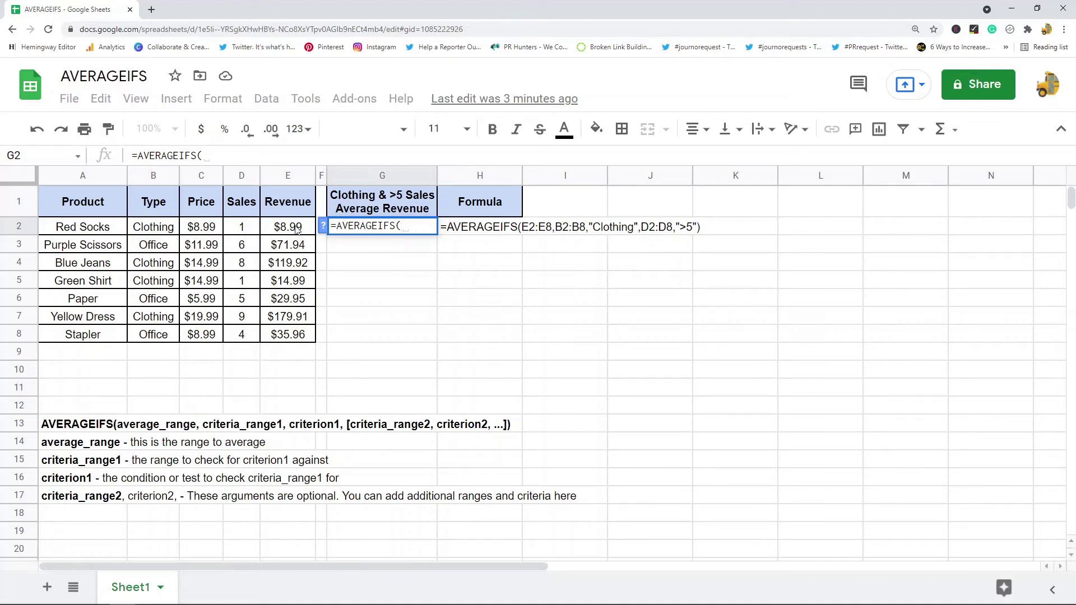
{"action": "left_click_drag", "start_coordinate": [295, 232], "coordinate": [294, 335]}
{"action": "left_click", "coordinate": [269, 161]}
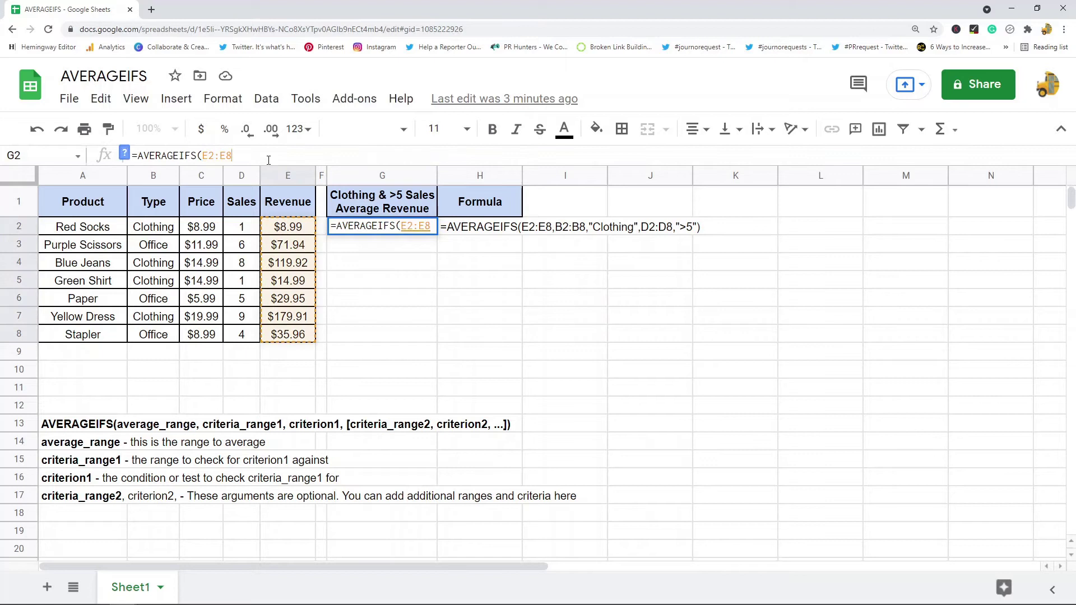
{"action": "type", "text": ","}
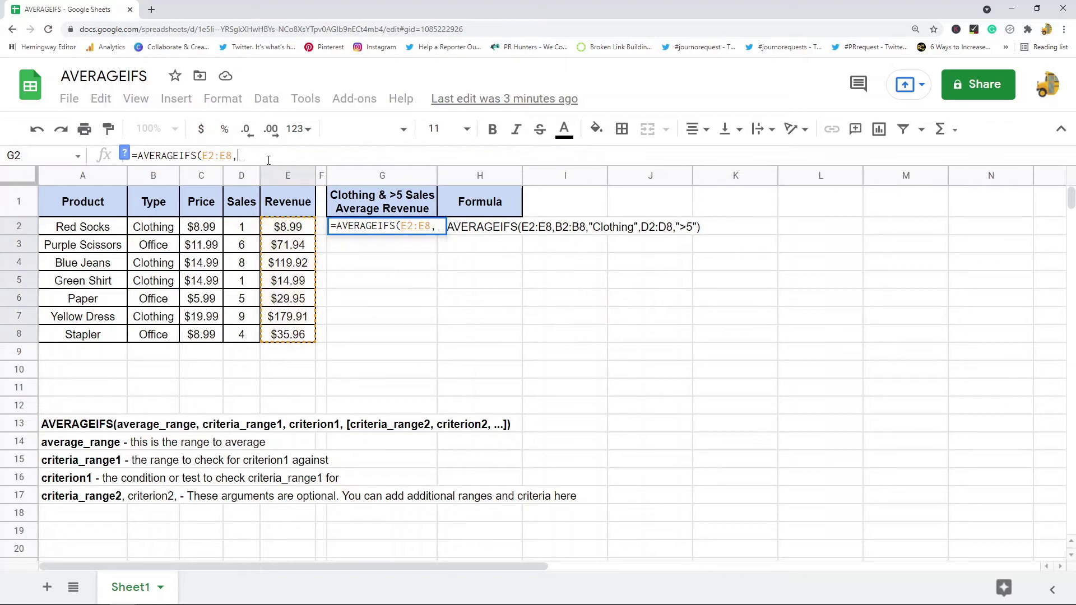
{"action": "left_click", "coordinate": [161, 230]}
{"action": "left_click", "coordinate": [160, 338], "text": "shift"}
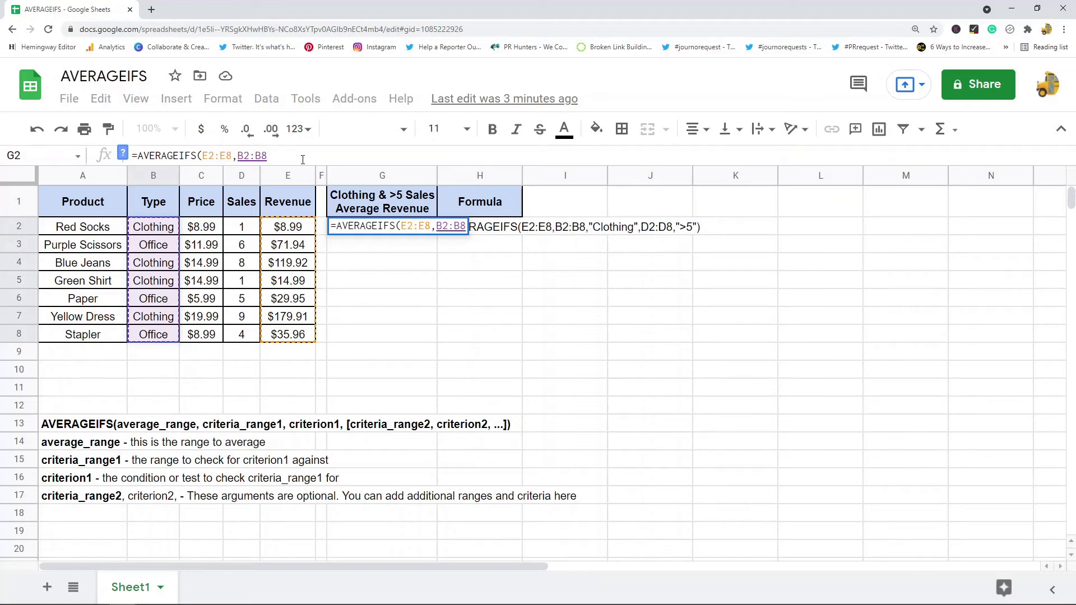
- Append ,"Clothing", to the G2 formula as the Type criterion
{"action": "type", "text": ","}
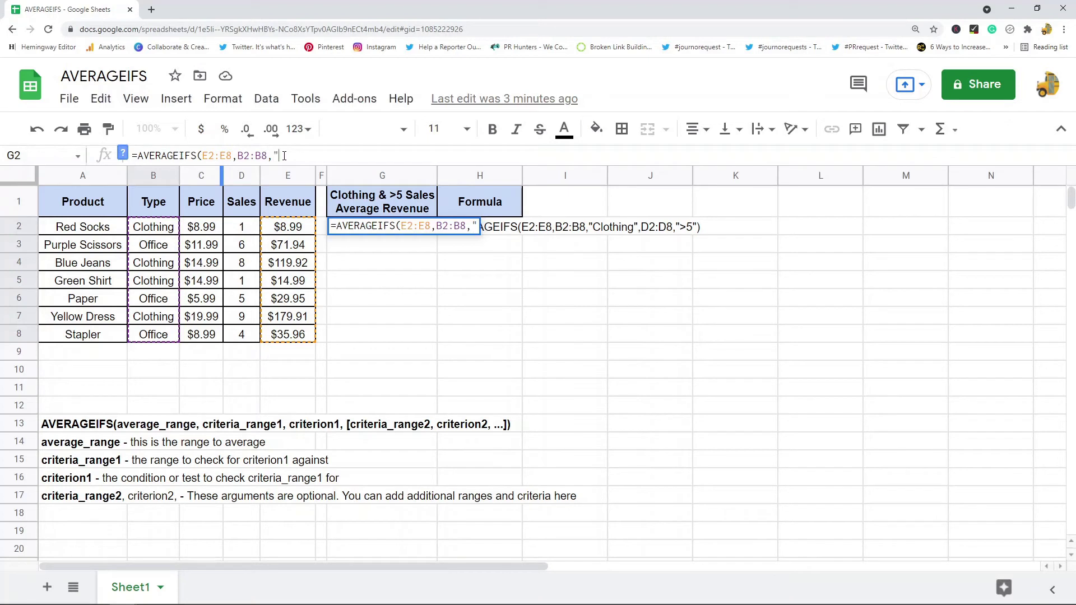
{"action": "type", "text": "\"Clothing\""}
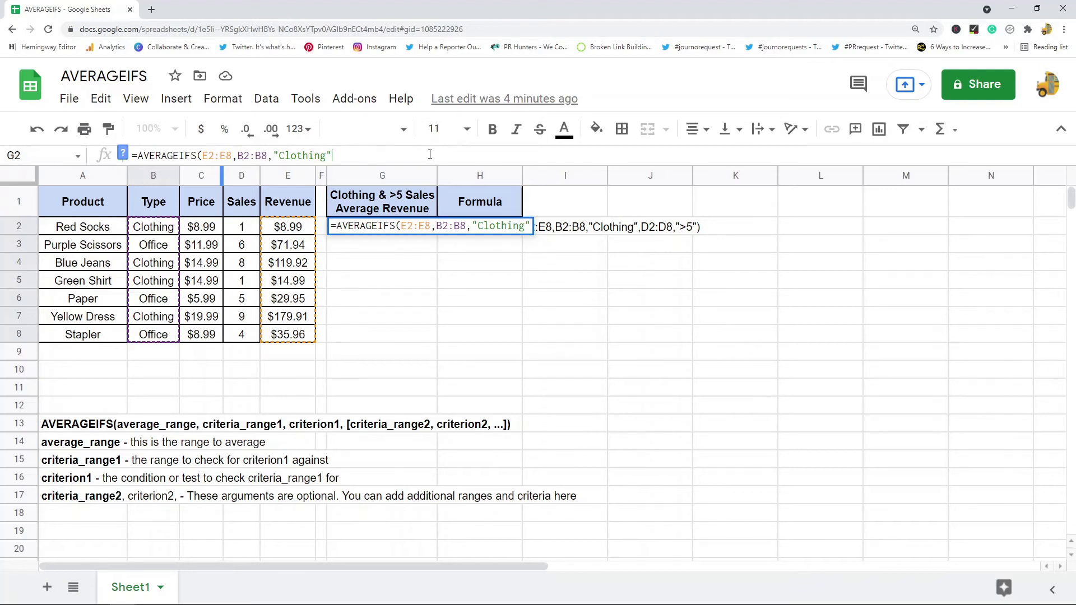
{"action": "type", "text": ","}
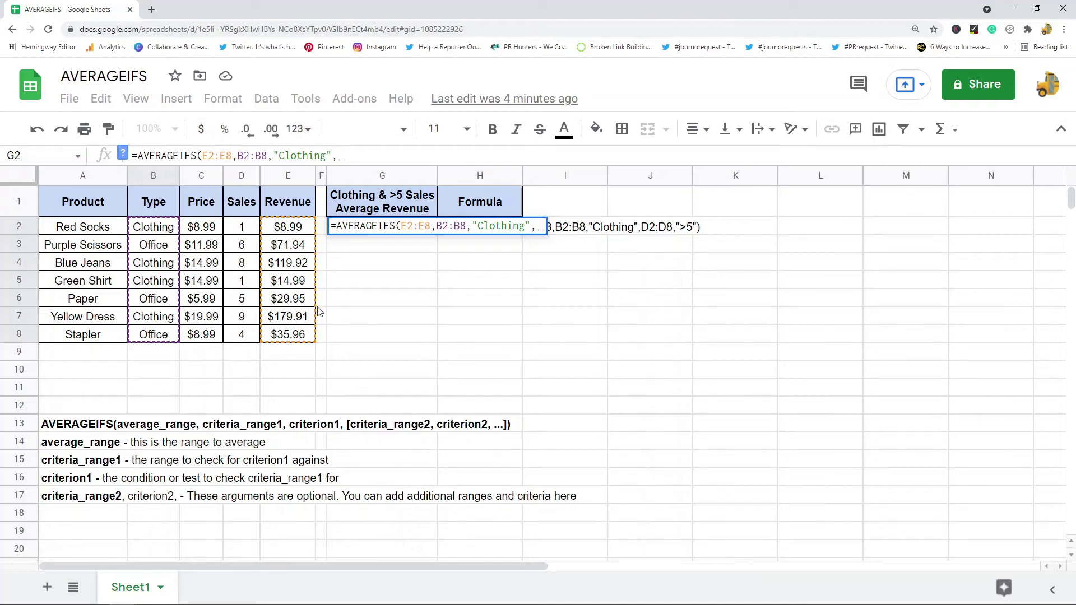
- Complete the formula with D2:D8,">5") so G2 returns 149.92
{"action": "left_click", "coordinate": [249, 230]}
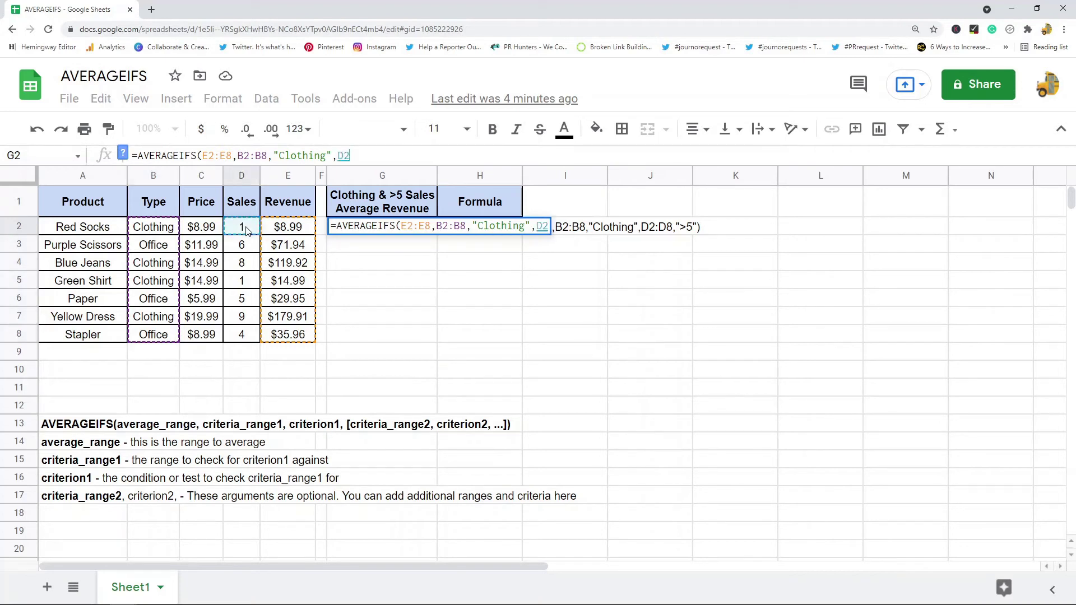
{"action": "left_click", "coordinate": [244, 335], "text": "shift"}
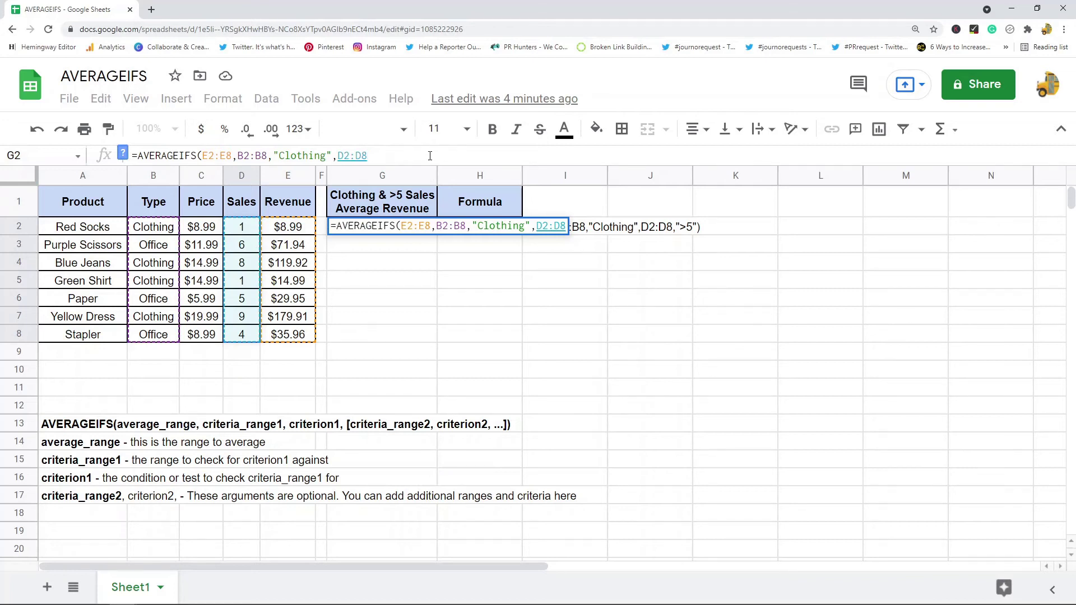
{"action": "type", "text": ","}
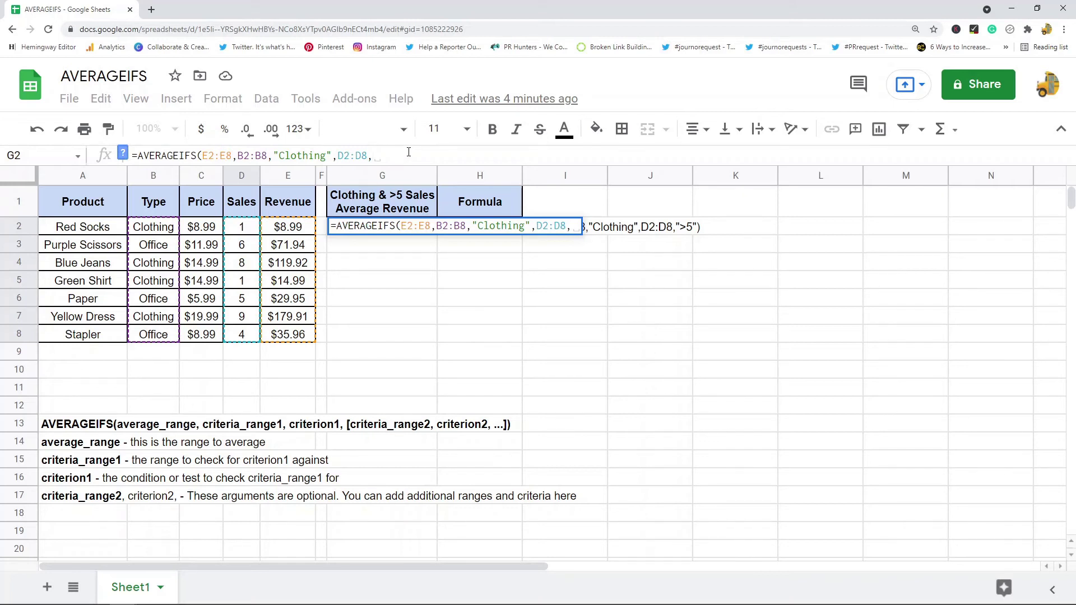
{"action": "type", "text": "\""}
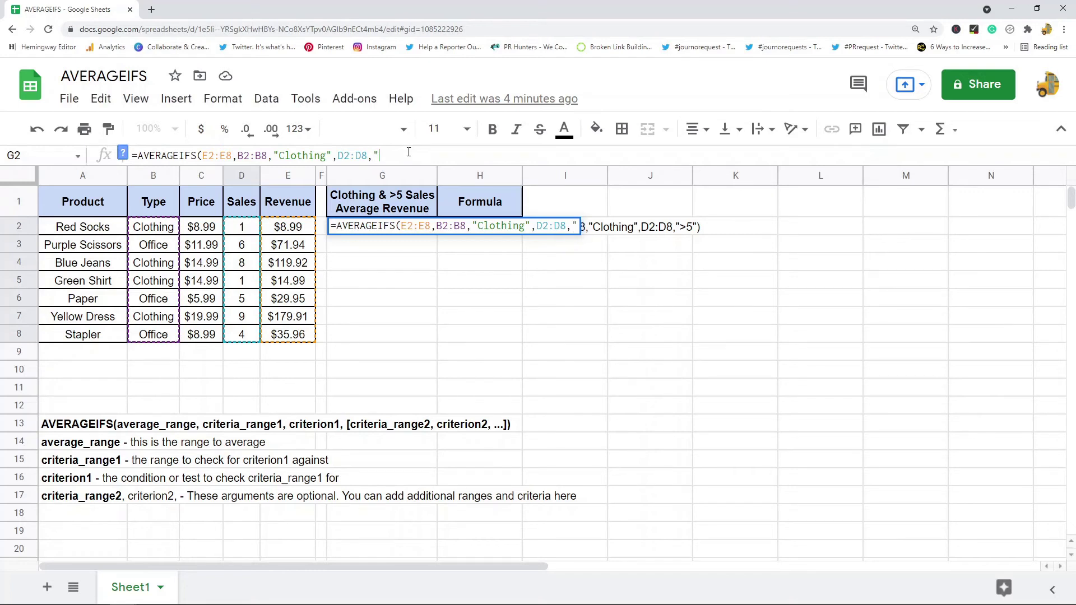
{"action": "type", "text": ">5\")"}
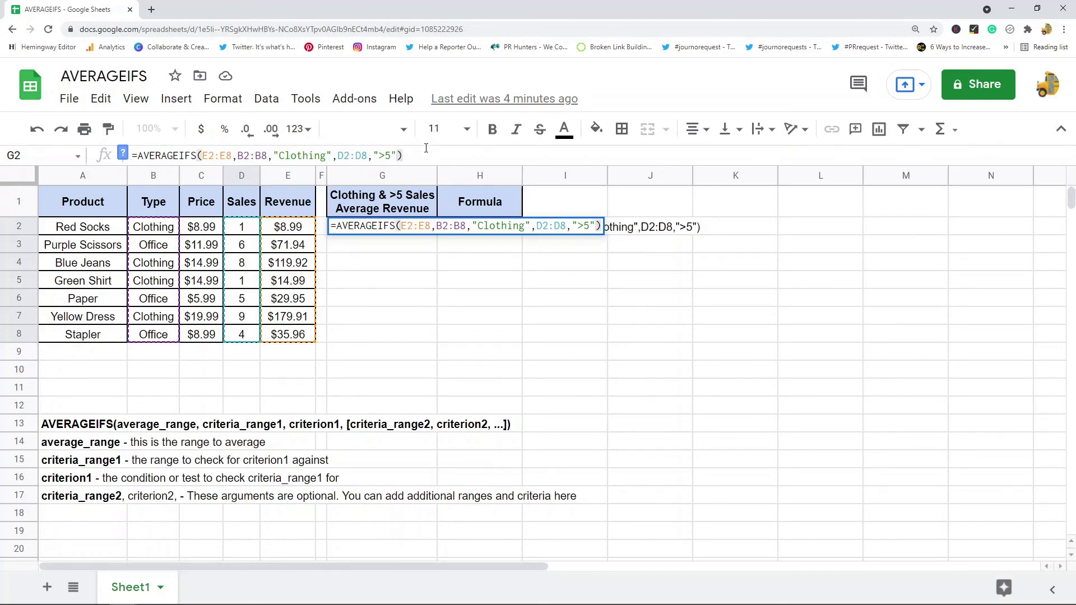
{"action": "key", "text": "Return"}
{"action": "left_click", "coordinate": [413, 227]}
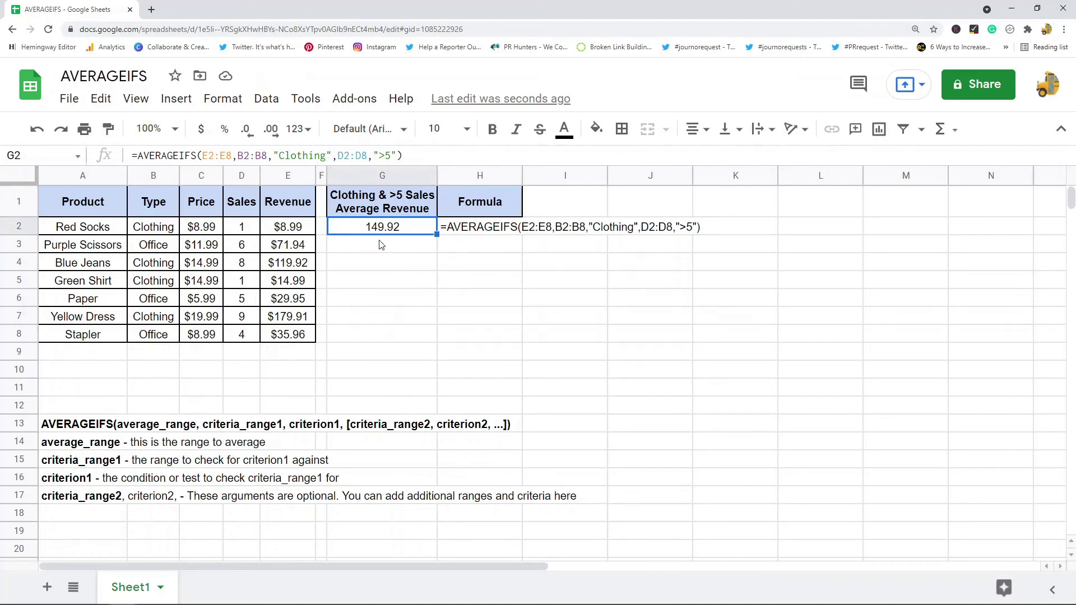
- Fill the Clothing type cells B2, B4, B5 and B7 with yellow
{"action": "left_click", "coordinate": [395, 311]}
{"action": "left_click", "coordinate": [157, 232]}
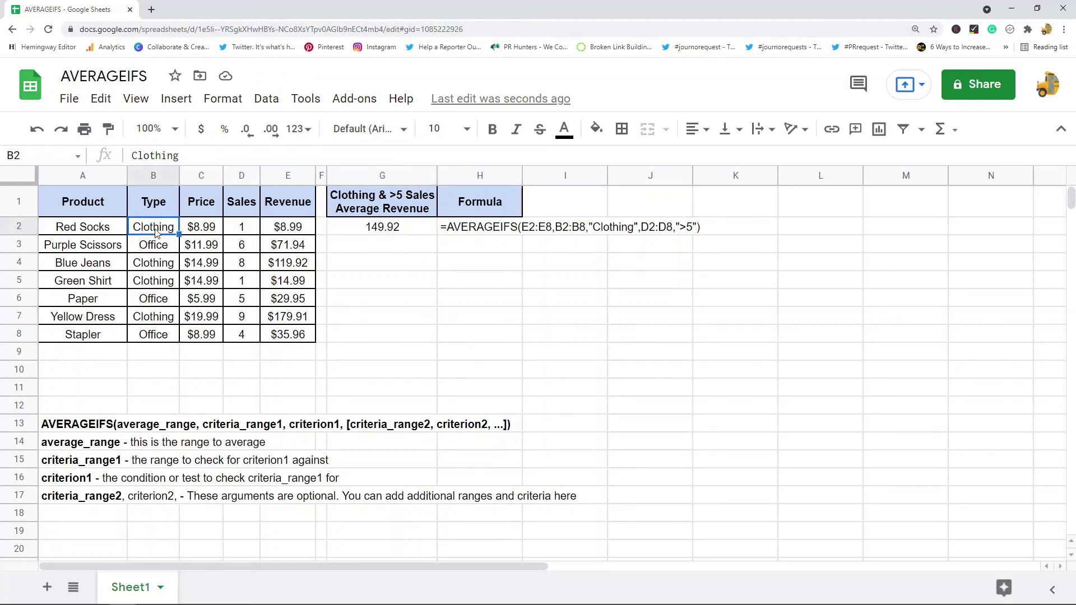
{"action": "left_click", "coordinate": [596, 129]}
{"action": "left_click", "coordinate": [659, 211]}
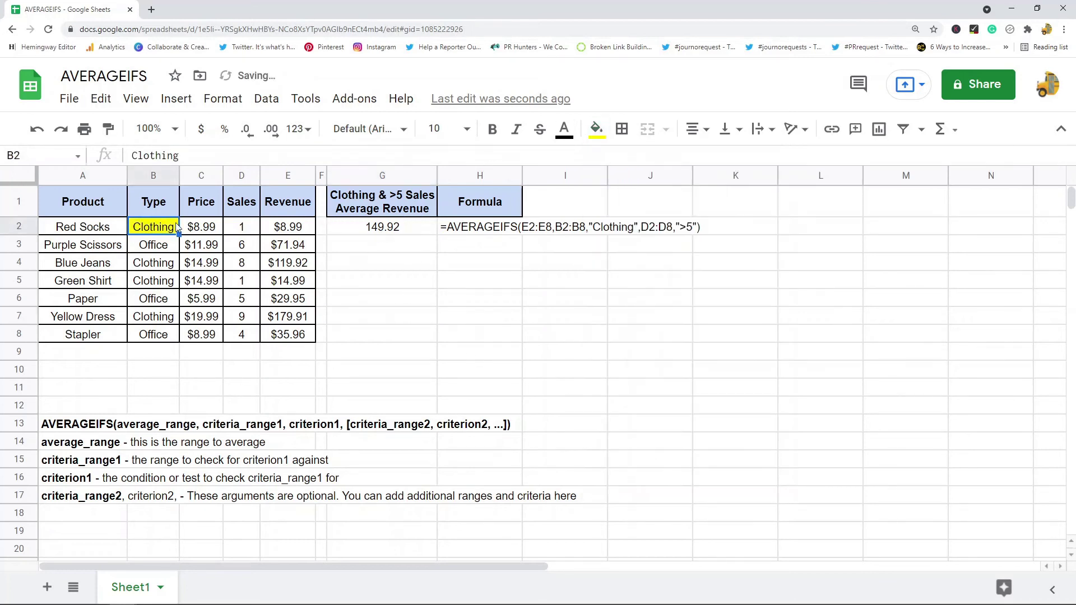
{"action": "left_click", "coordinate": [153, 266]}
{"action": "left_click", "coordinate": [597, 130]}
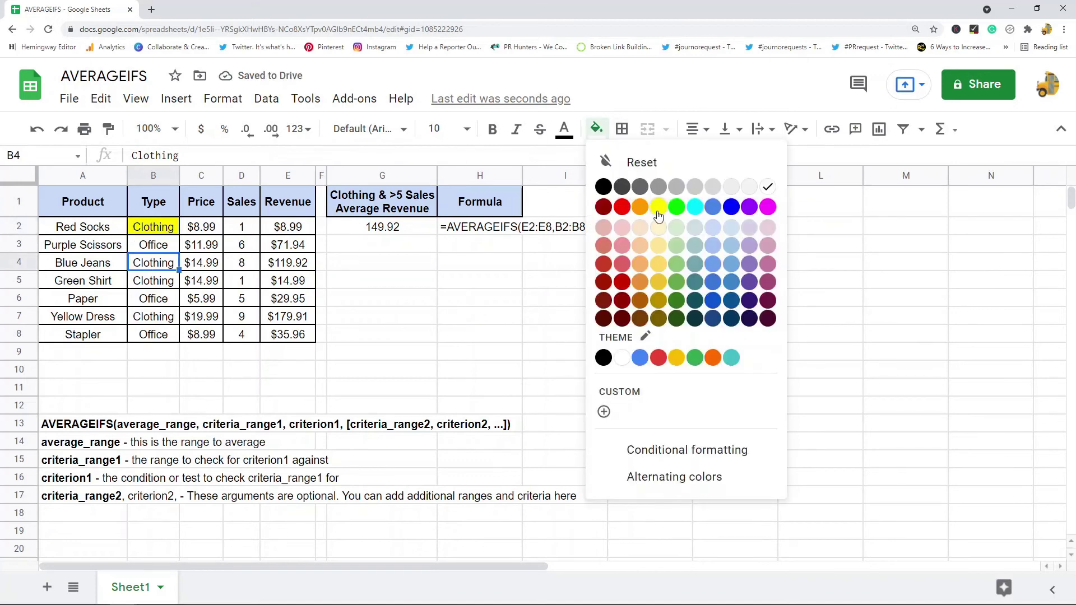
{"action": "left_click", "coordinate": [659, 216]}
{"action": "left_click", "coordinate": [137, 283]}
{"action": "left_click", "coordinate": [597, 129]}
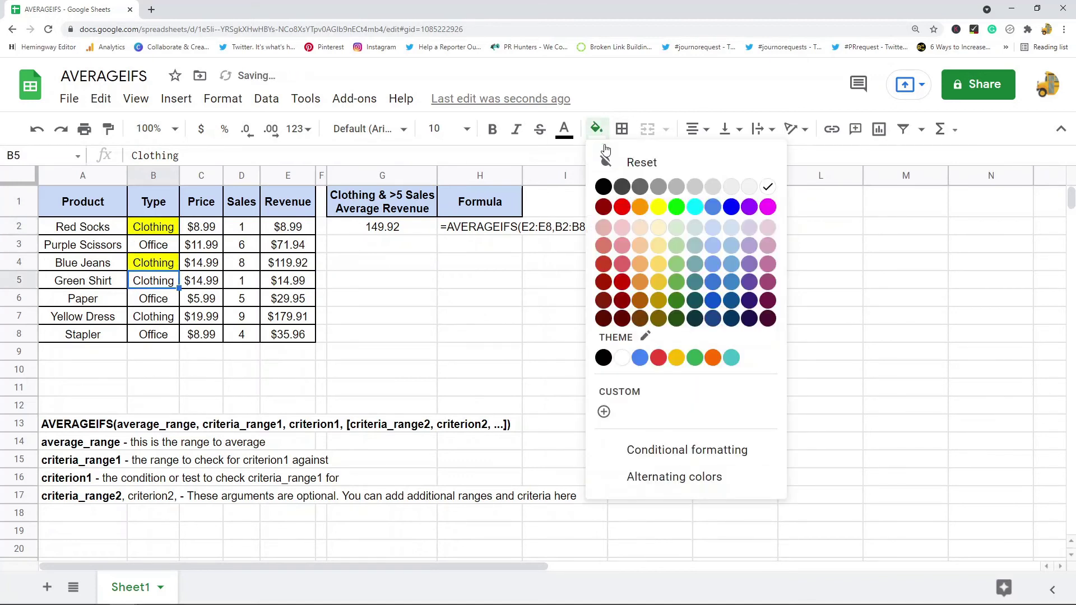
{"action": "left_click", "coordinate": [658, 207]}
{"action": "left_click", "coordinate": [153, 316]}
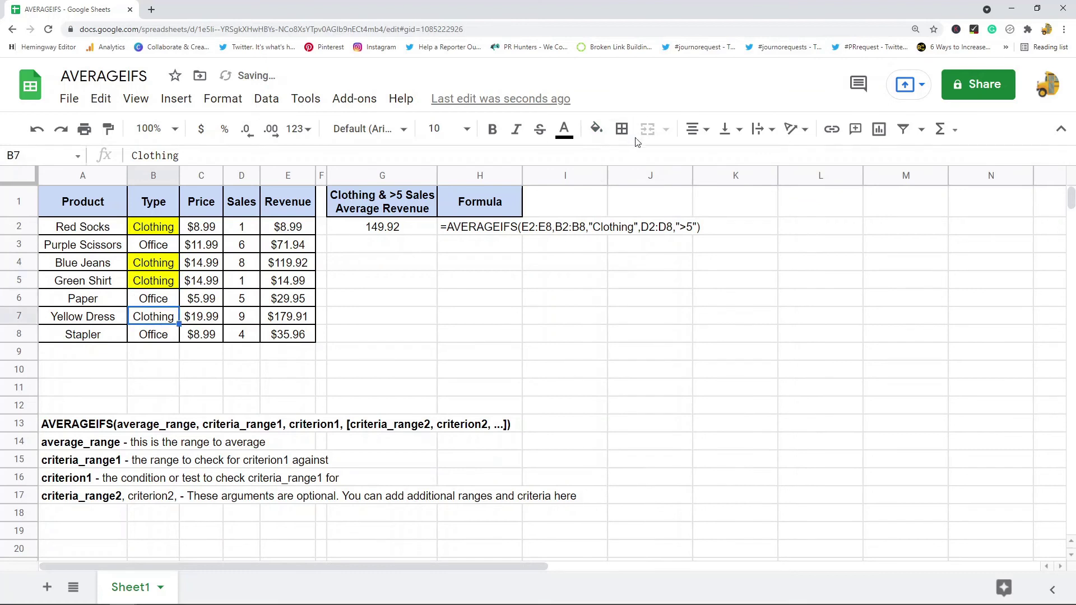
{"action": "left_click", "coordinate": [597, 129]}
{"action": "left_click", "coordinate": [661, 213]}
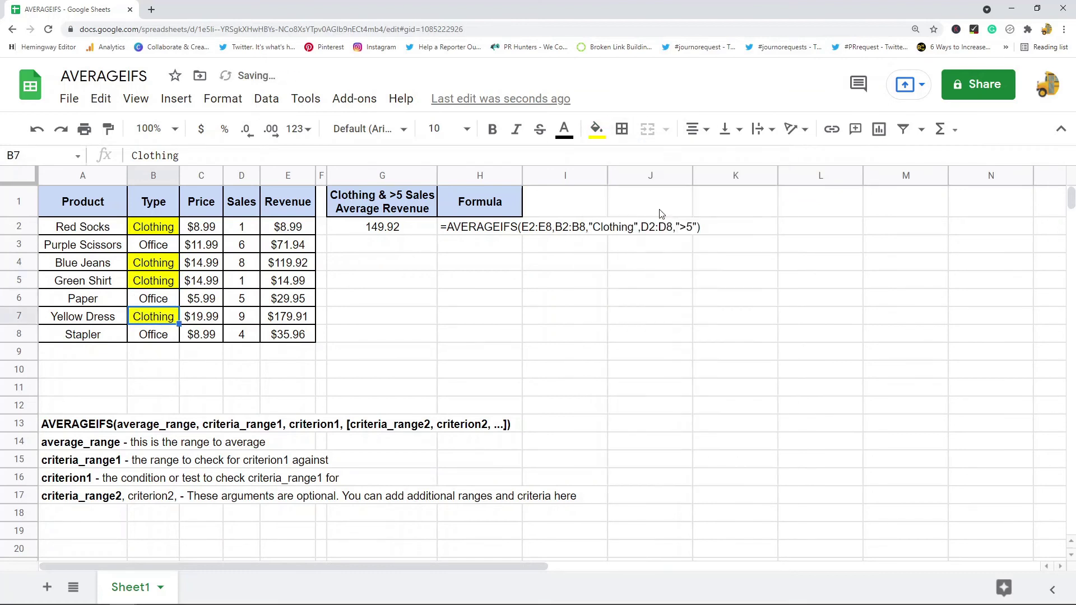
- Fill sales cells D4 and D7 yellow and check the E4 and E7 revenues
{"action": "left_click", "coordinate": [252, 263]}
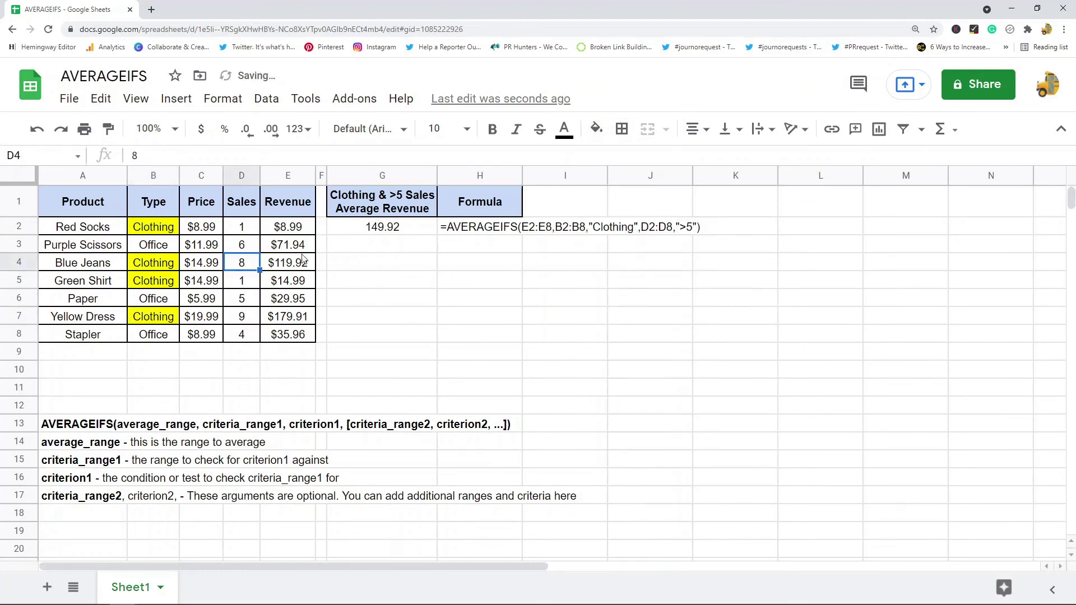
{"action": "left_click", "coordinate": [597, 130]}
{"action": "left_click", "coordinate": [658, 209]}
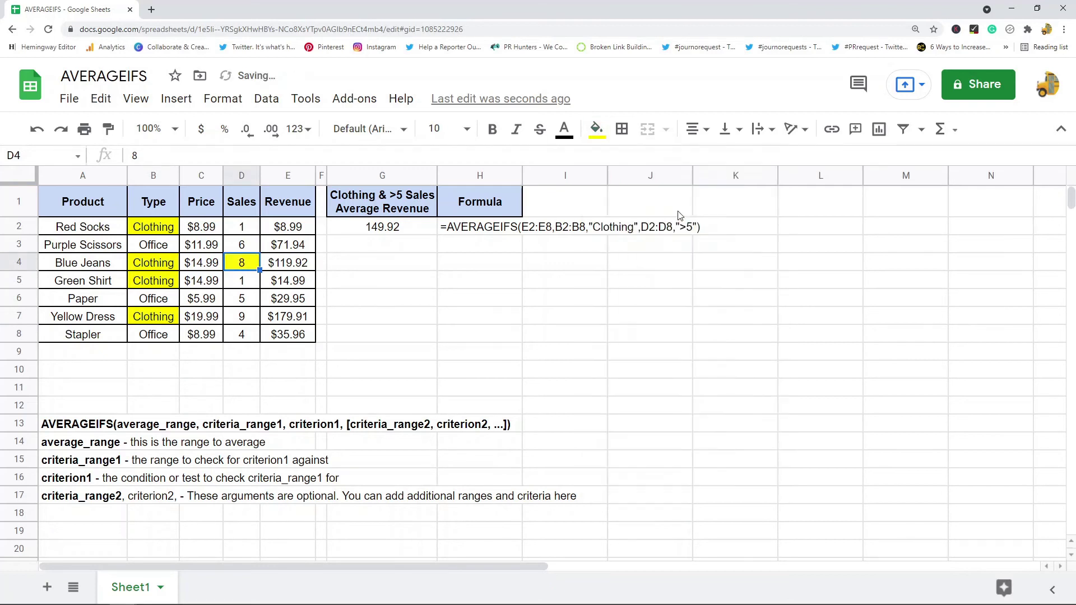
{"action": "left_click", "coordinate": [246, 323]}
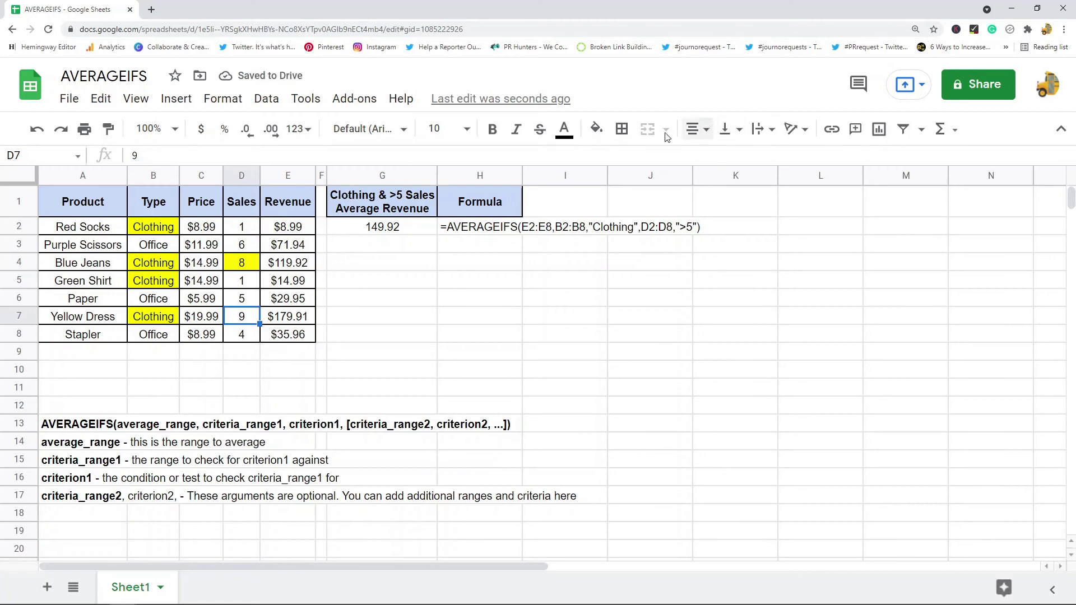
{"action": "left_click", "coordinate": [597, 130]}
{"action": "left_click", "coordinate": [658, 210]}
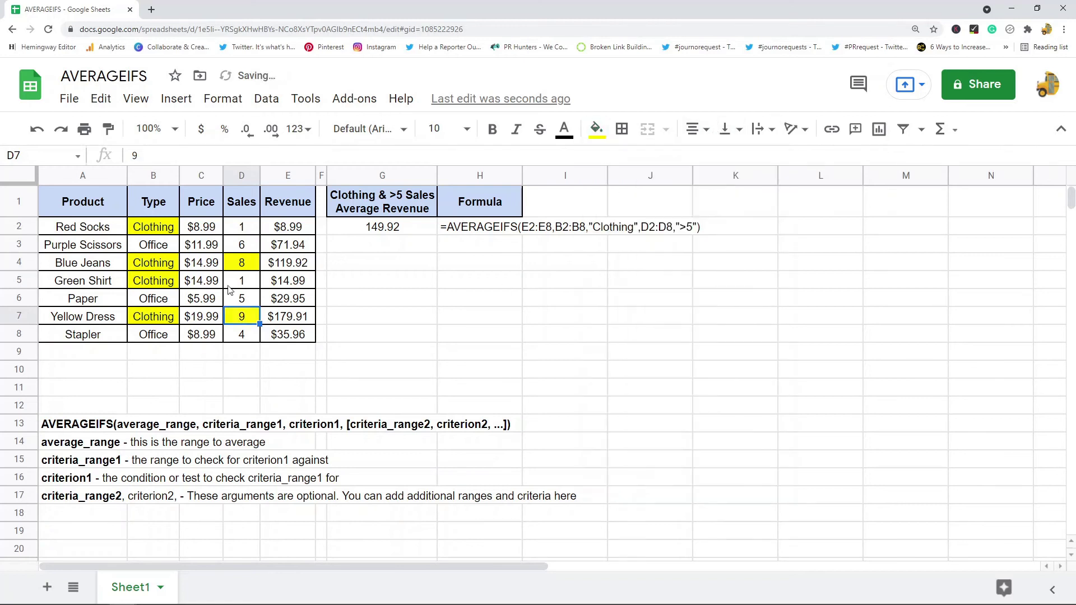
{"action": "left_click", "coordinate": [307, 268]}
{"action": "left_click", "coordinate": [297, 319]}
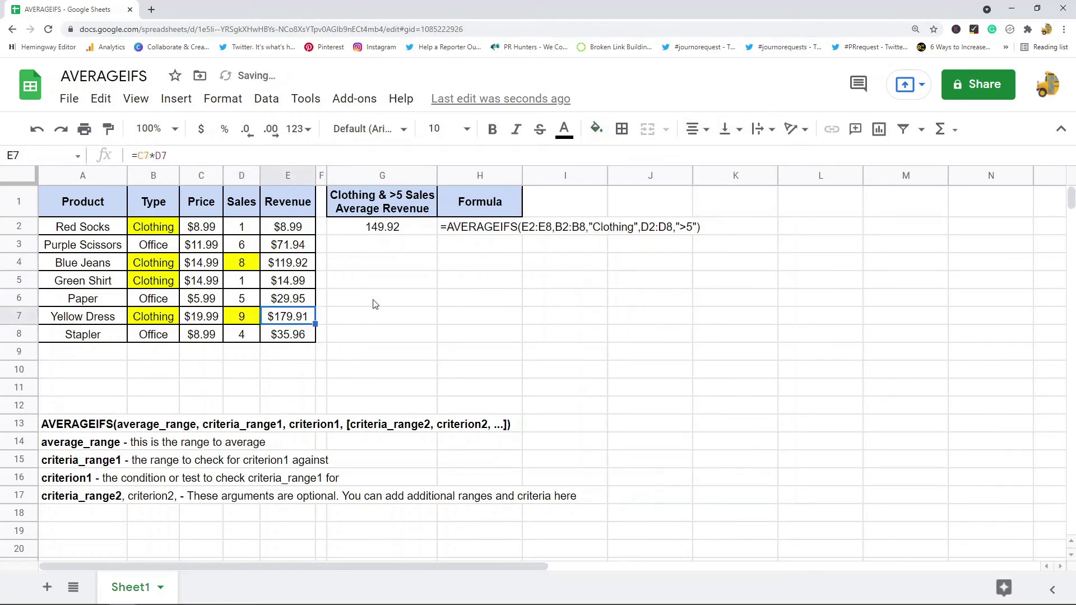
{"action": "left_click", "coordinate": [361, 266]}
- Enter =E4+E7 in G4 to total the qualifying revenues, $299.83
{"action": "type", "text": "="}
{"action": "left_click", "coordinate": [292, 268]}
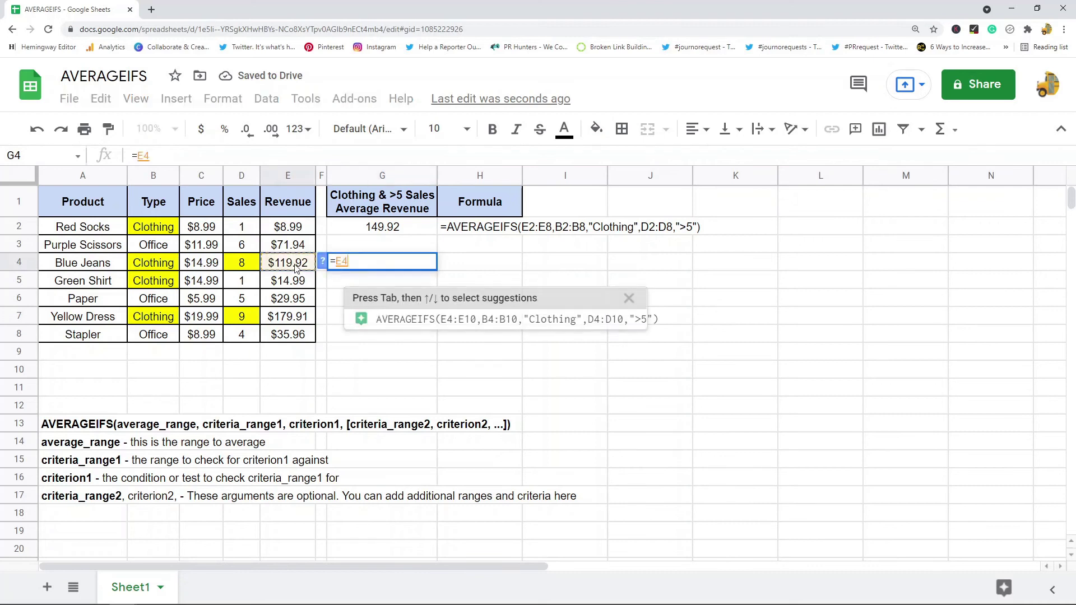
{"action": "type", "text": "+"}
{"action": "left_click", "coordinate": [297, 320]}
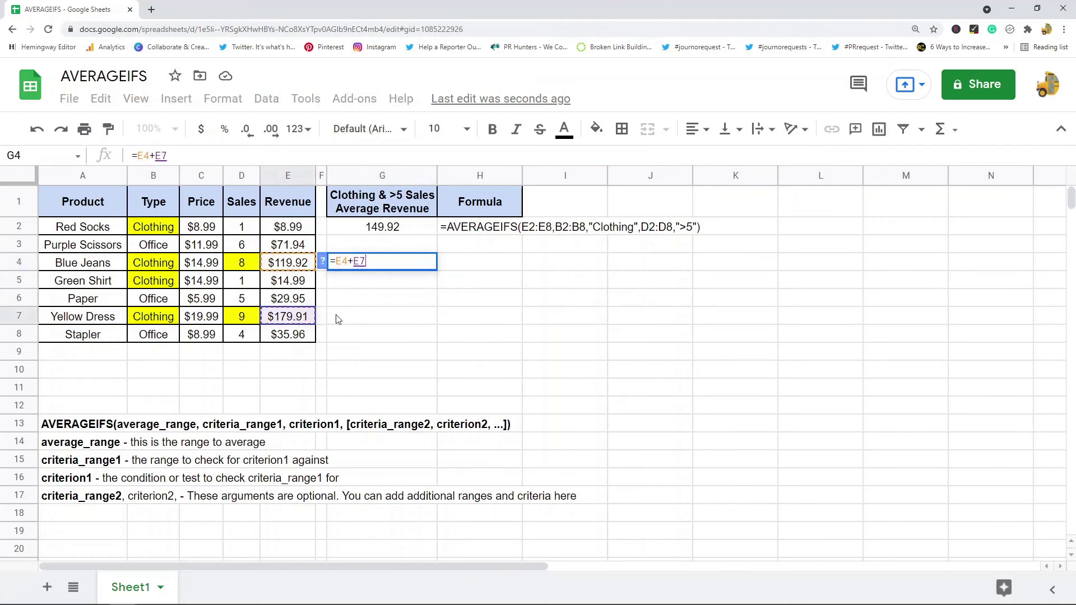
{"action": "key", "text": "Return"}
- Enter =G4/2 in H4, giving $149.92, and compare it with G2's AVERAGEIFS result
{"action": "left_click", "coordinate": [458, 268]}
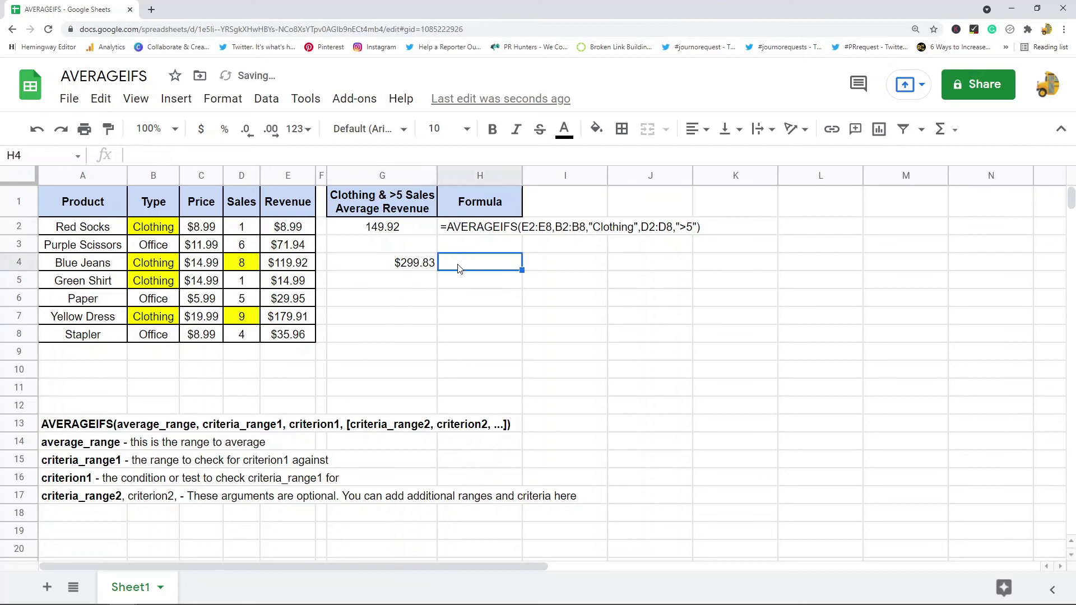
{"action": "type", "text": "="}
{"action": "left_click", "coordinate": [408, 268]}
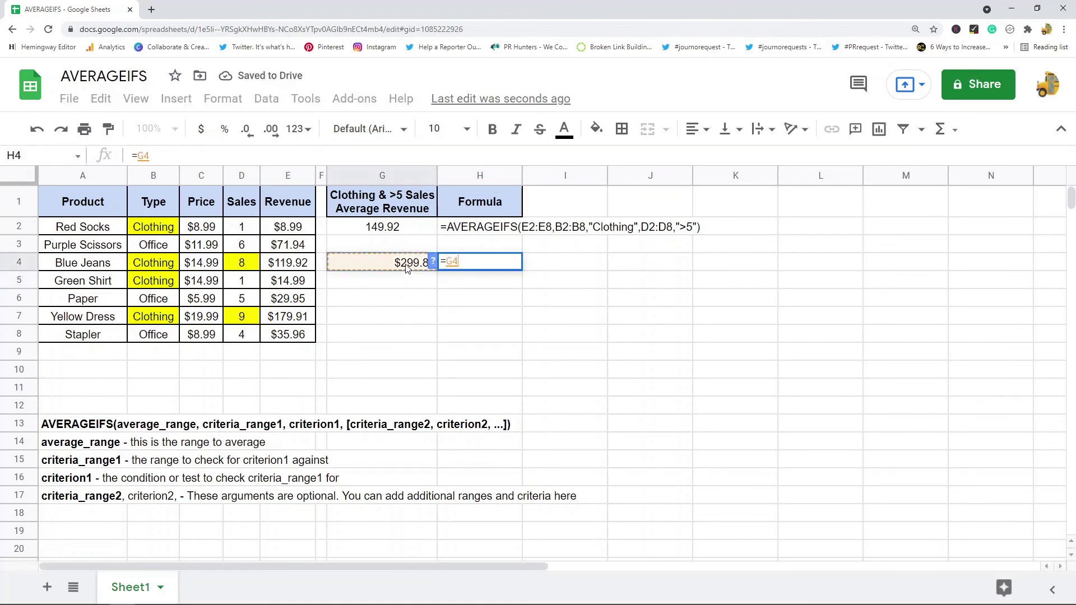
{"action": "type", "text": "/2"}
{"action": "key", "text": "Return"}
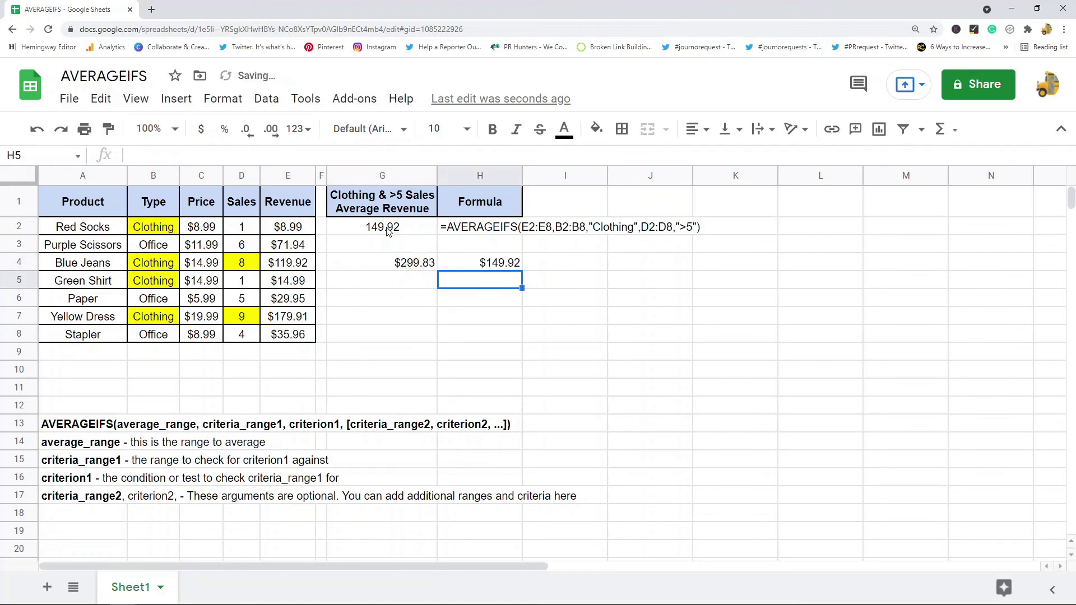
{"action": "left_click", "coordinate": [409, 231]}
{"action": "left_click", "coordinate": [481, 267]}
{"action": "left_click", "coordinate": [393, 232]}
{"action": "left_click", "coordinate": [485, 265]}
{"action": "left_click", "coordinate": [489, 233]}
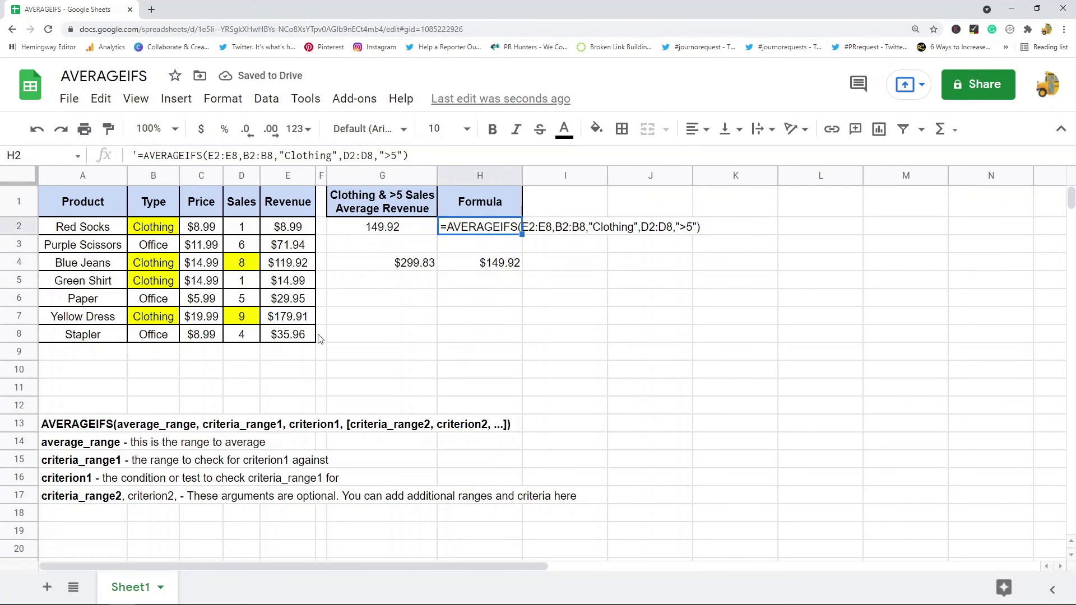
{"action": "left_click_drag", "start_coordinate": [159, 229], "coordinate": [158, 264]}
{"action": "left_click_drag", "start_coordinate": [157, 343], "coordinate": [158, 339]}
{"action": "left_click", "coordinate": [168, 232]}
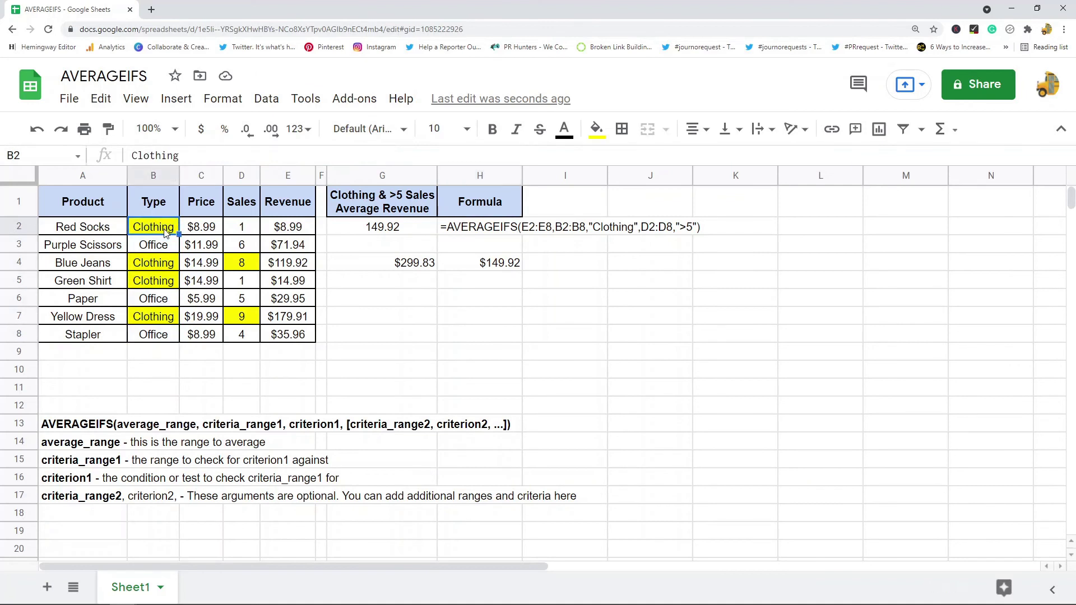
{"action": "left_click", "coordinate": [238, 177]}
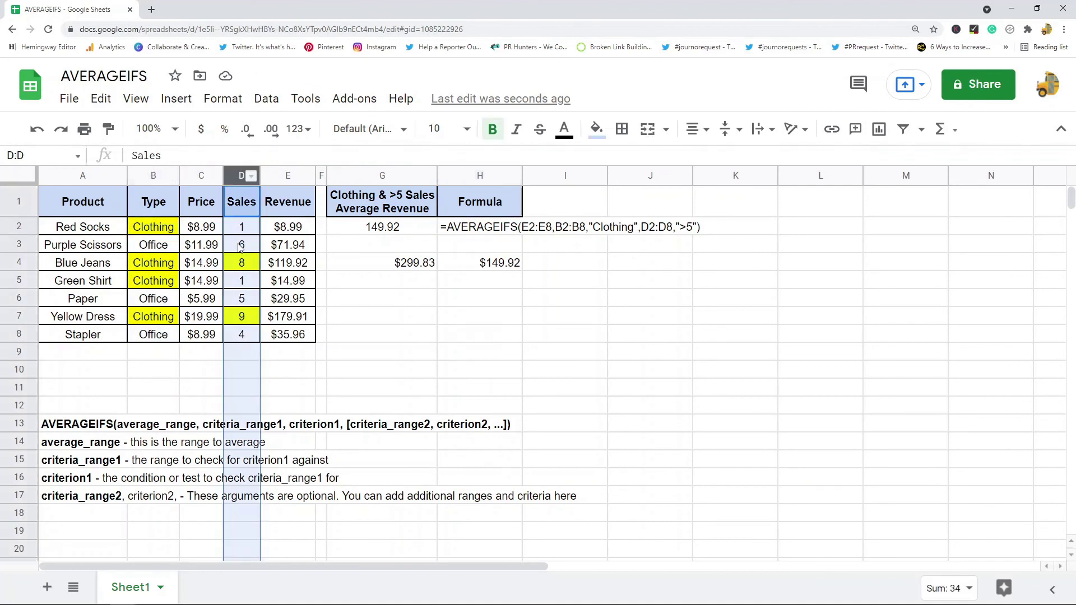
{"action": "left_click", "coordinate": [253, 266]}
{"action": "left_click", "coordinate": [244, 321]}
{"action": "left_click", "coordinate": [292, 265]}
{"action": "left_click", "coordinate": [299, 324]}
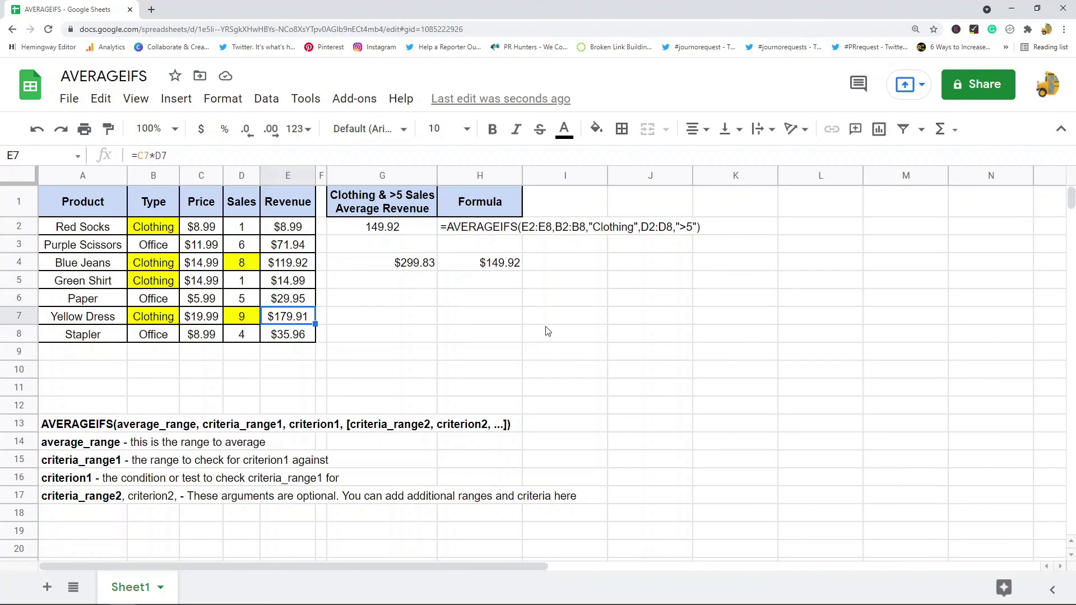
{"action": "left_click", "coordinate": [400, 228]}
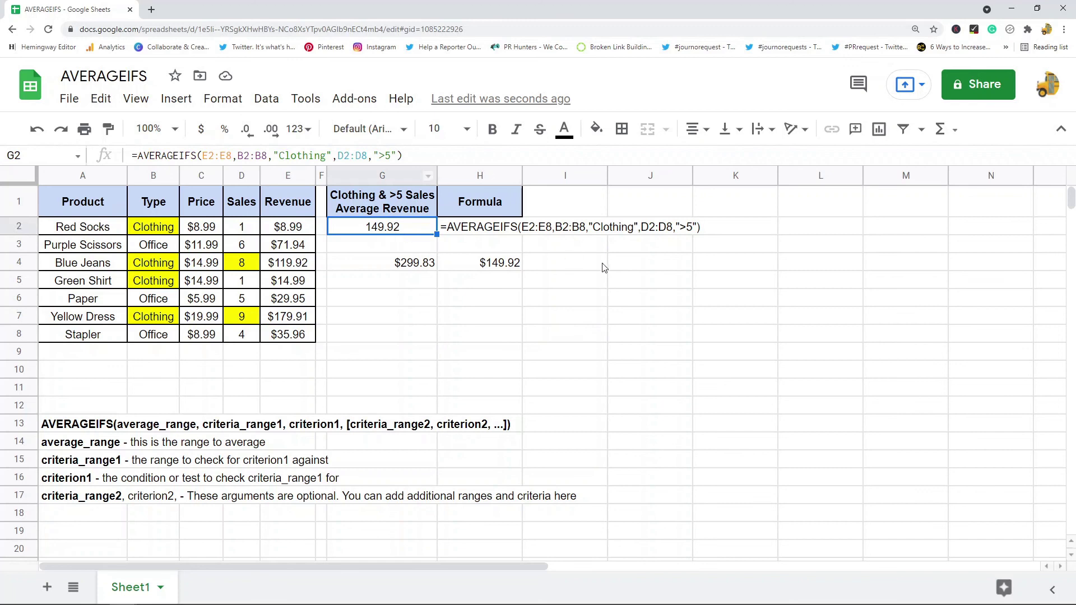
{"action": "left_click", "coordinate": [411, 269]}
{"action": "left_click", "coordinate": [496, 268]}
{"action": "left_click", "coordinate": [396, 233]}
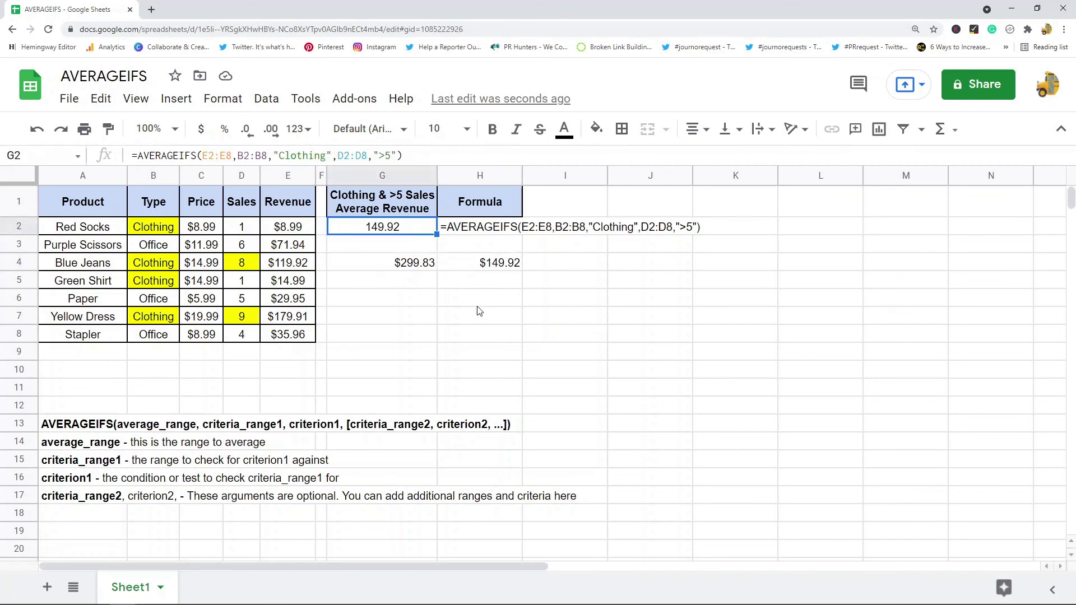